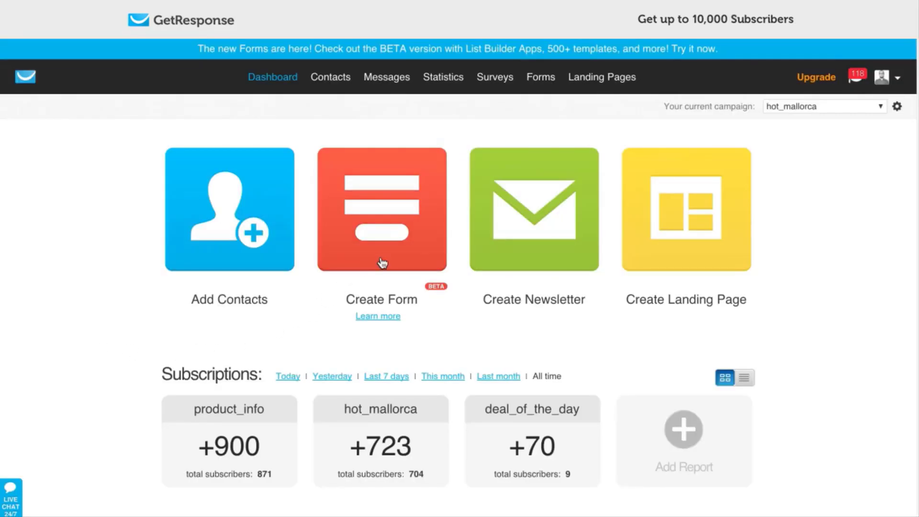
Step: Create a new form with the List Builder Wizard, starting from the Blank template
left_click(380, 259)
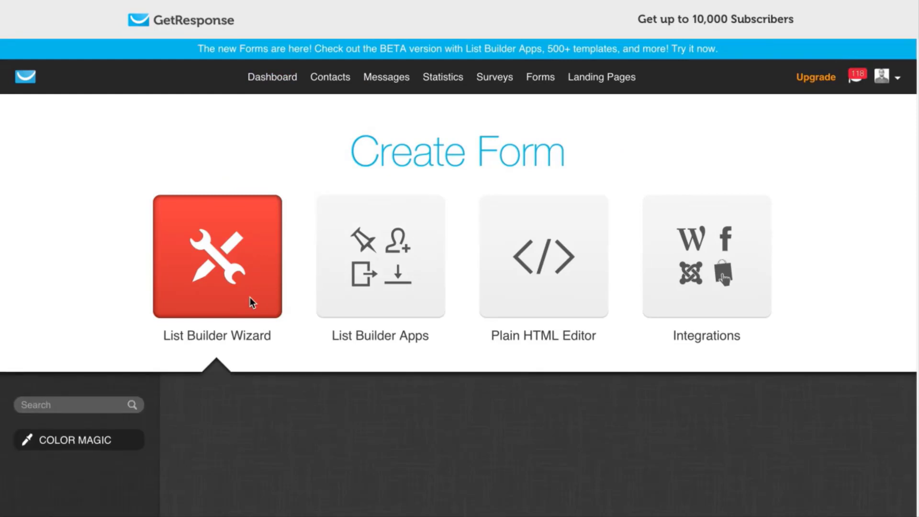
scroll(250, 299, "down", 3)
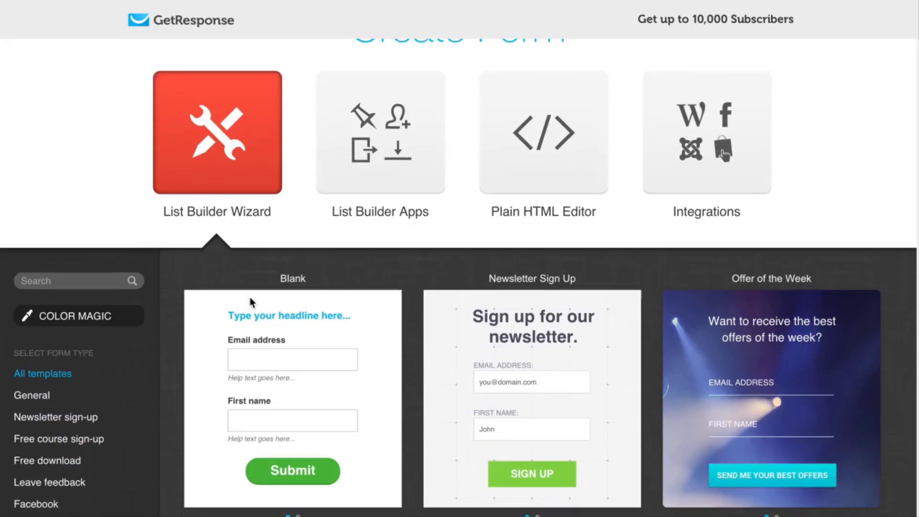
scroll(252, 303, "down", 10)
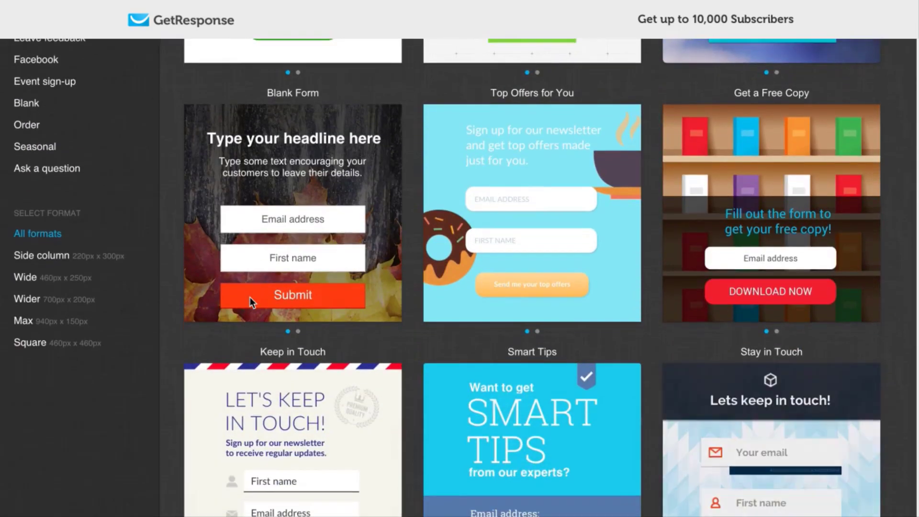
scroll(250, 297, "up", 7)
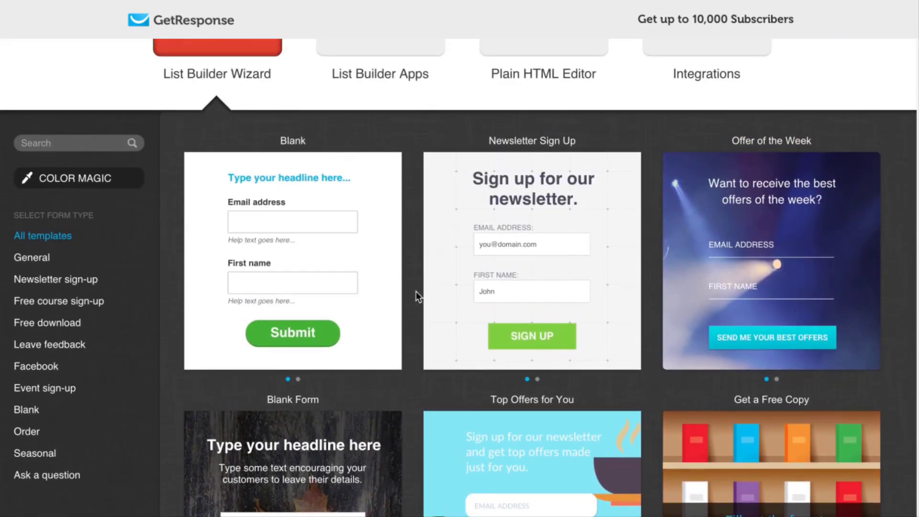
scroll(415, 292, "up", 2)
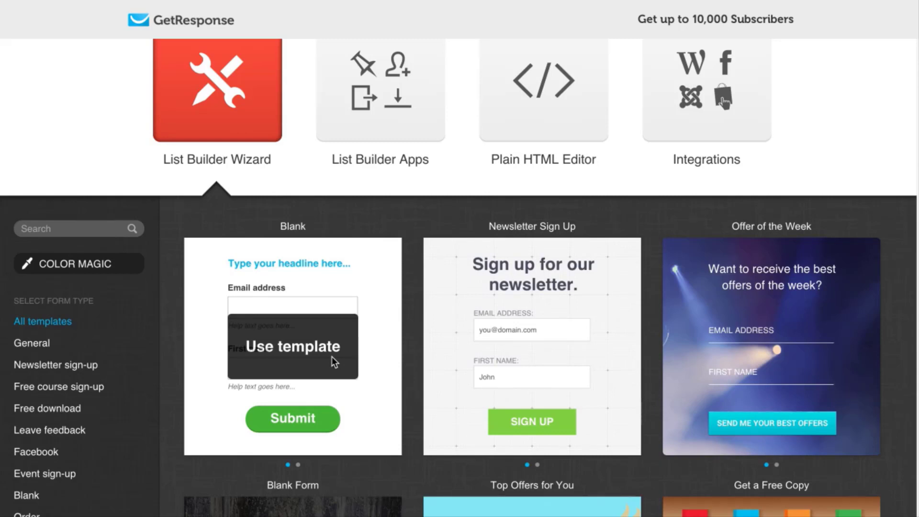
left_click(332, 358)
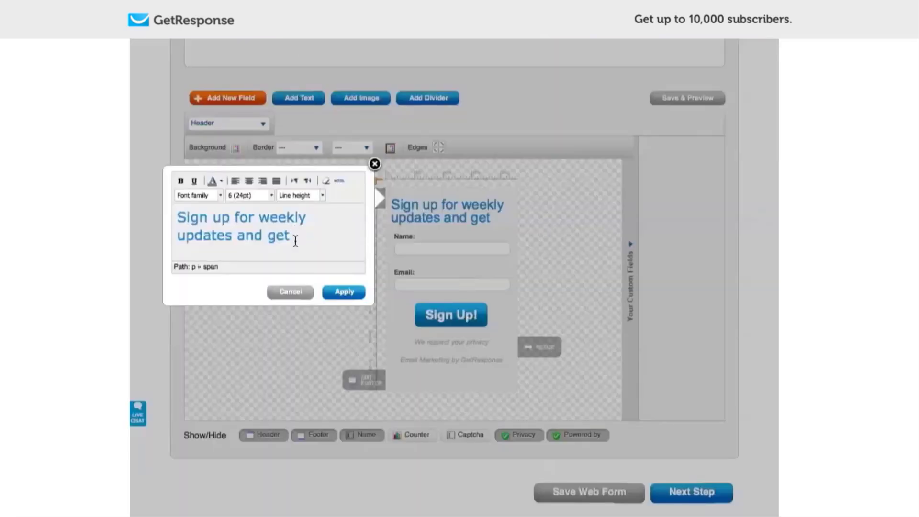
Step: Replace the placeholder headline with "Sign up for weekly updates and get How to start a consignment store free."
type("n up")
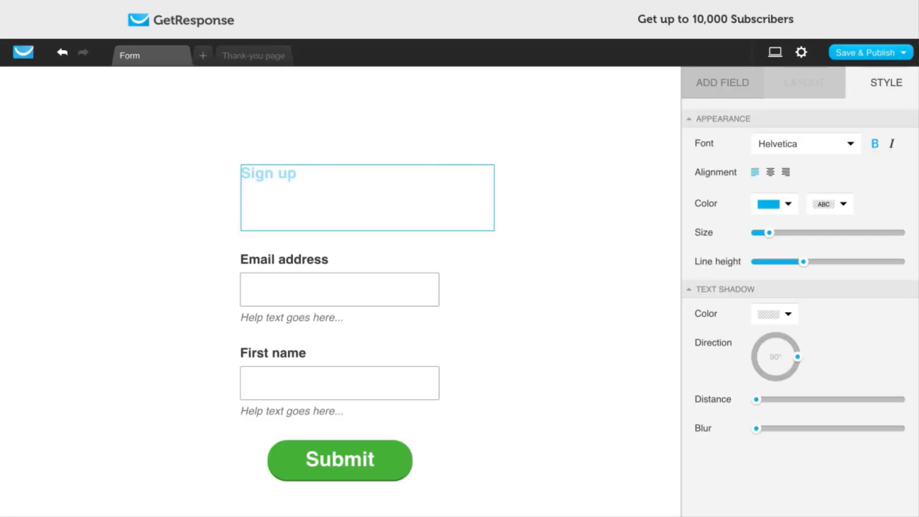
type(" for weekly upd")
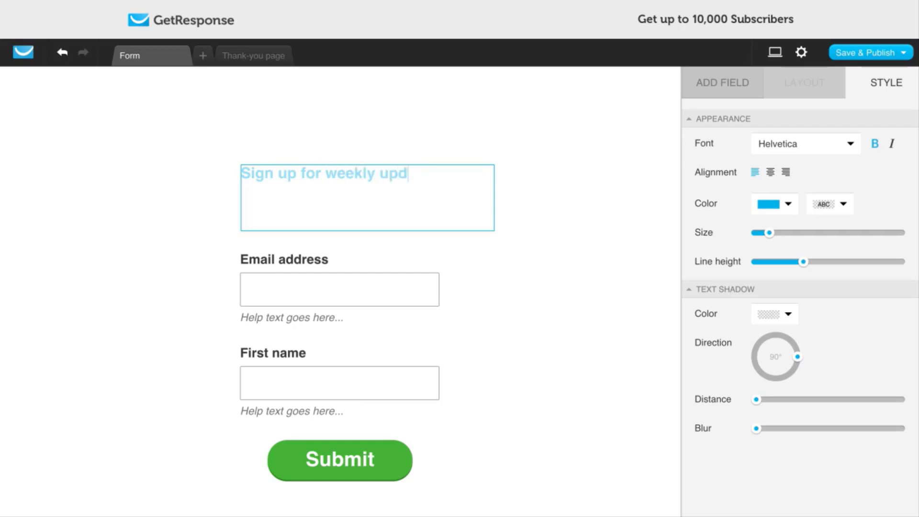
type("ates and get")
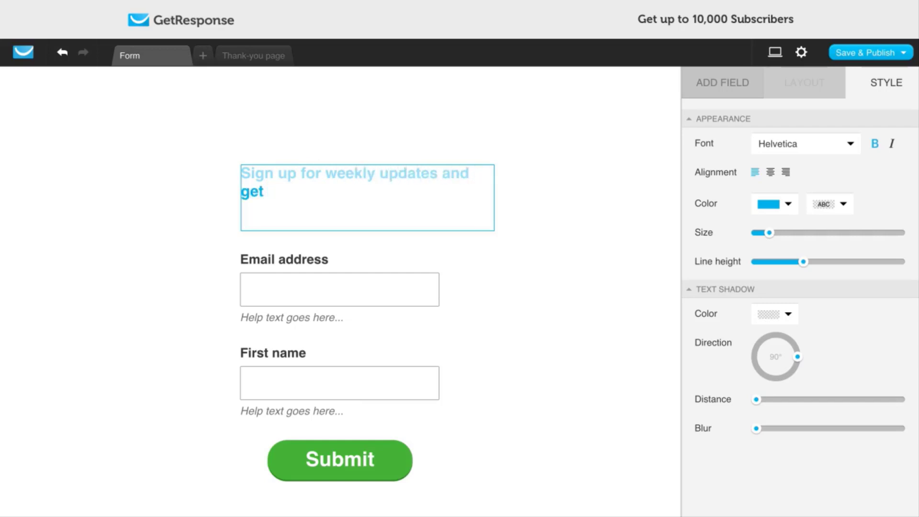
type(" How to star")
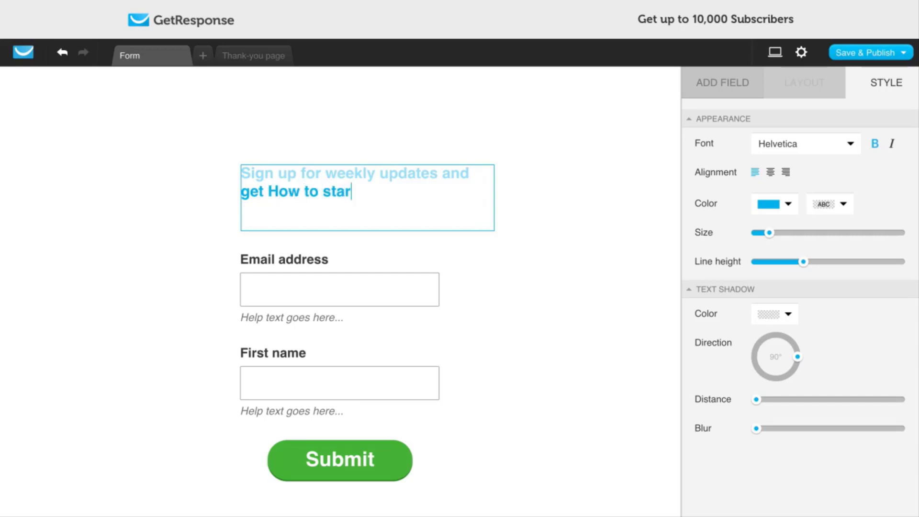
type("t a consignme")
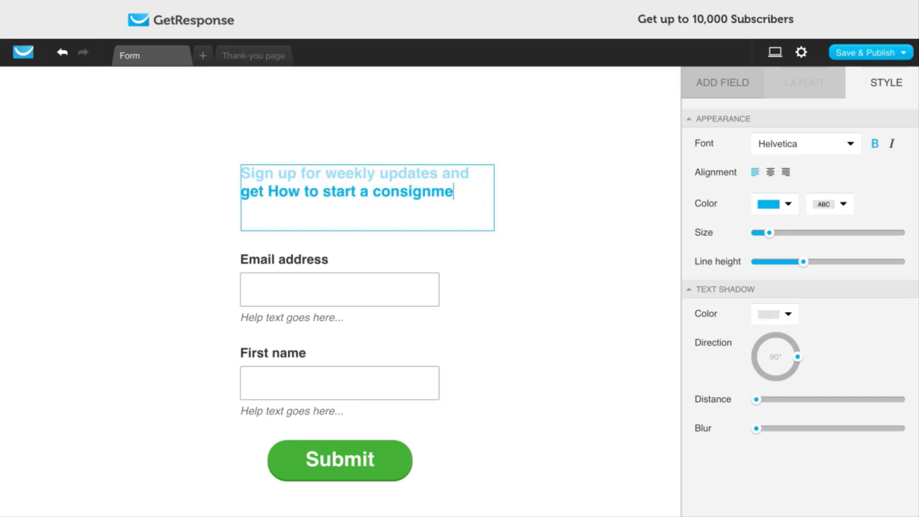
type("nt store free.")
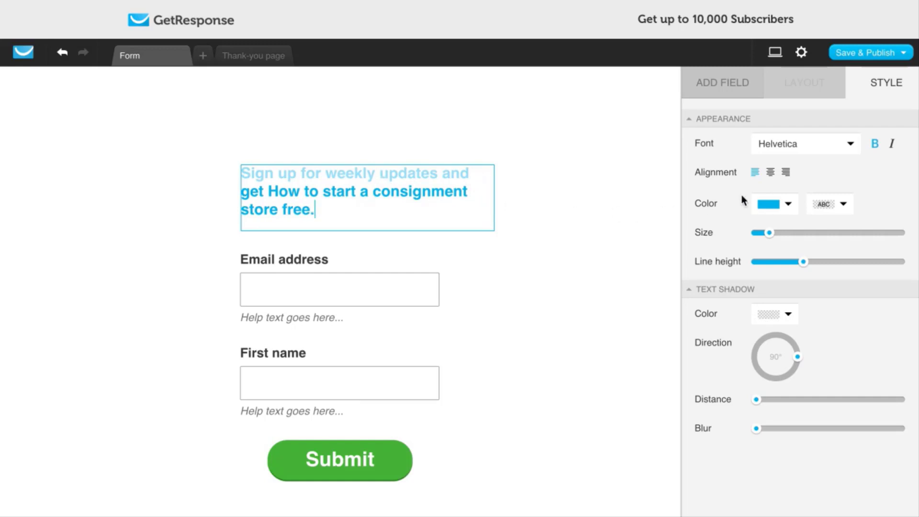
Step: Reduce the headline's text size slightly and set its colour to crimson red
left_click_drag(769, 235, 766, 236)
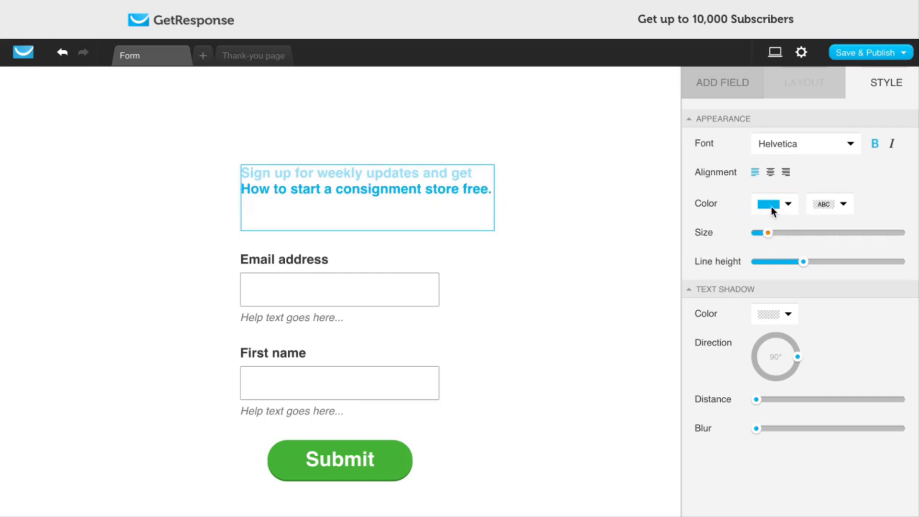
left_click(786, 205)
left_click_drag(630, 268, 637, 258)
left_click(771, 405)
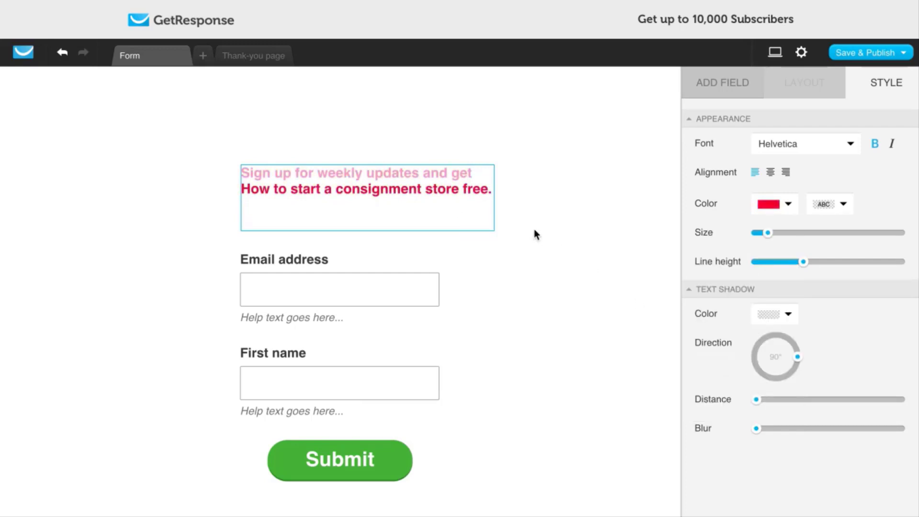
Step: Move the headline down slightly and narrow its text box so the text wraps within the fields' width
left_click_drag(389, 191, 384, 208)
left_click(385, 204)
left_click(515, 203)
left_click(464, 201)
left_click_drag(498, 201, 417, 199)
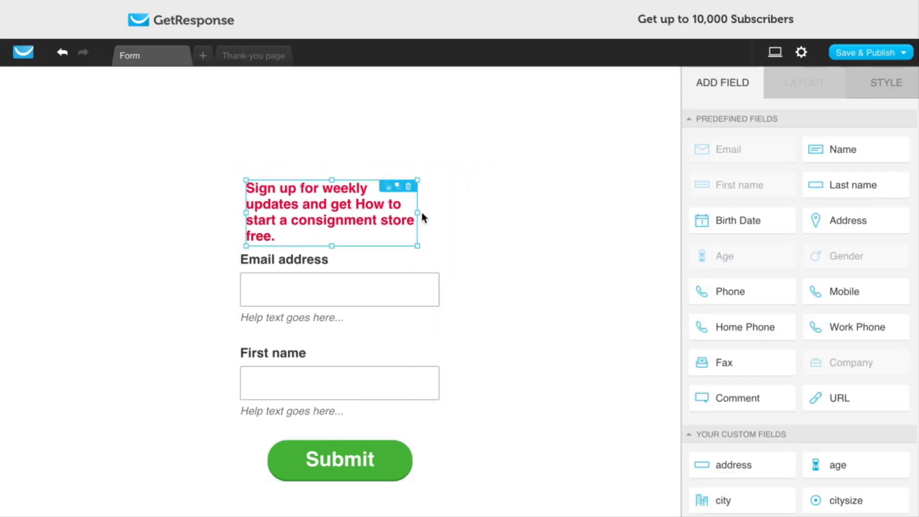
Step: Extend the form's top edge upward, and realign the headline with the field labels, widening it to wrap onto three lines
left_click(435, 213)
left_click_drag(342, 182, 341, 166)
left_click(443, 222)
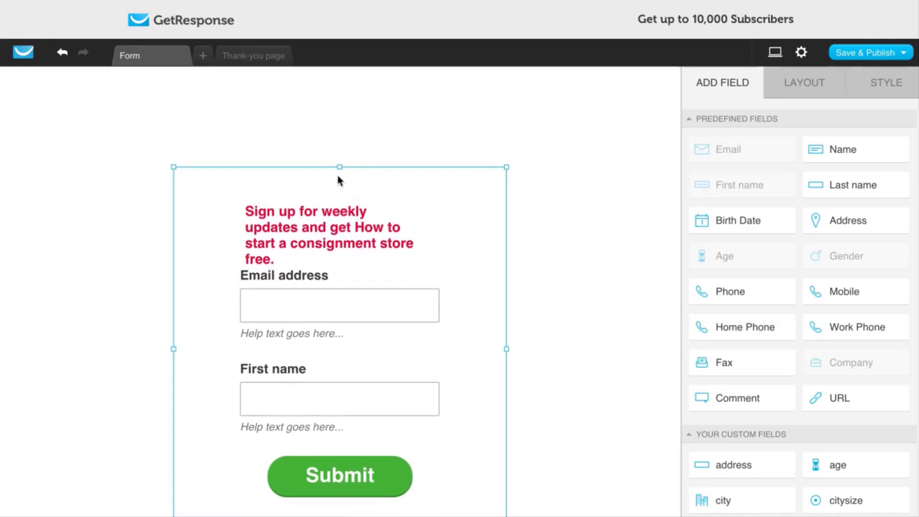
left_click_drag(317, 217, 313, 206)
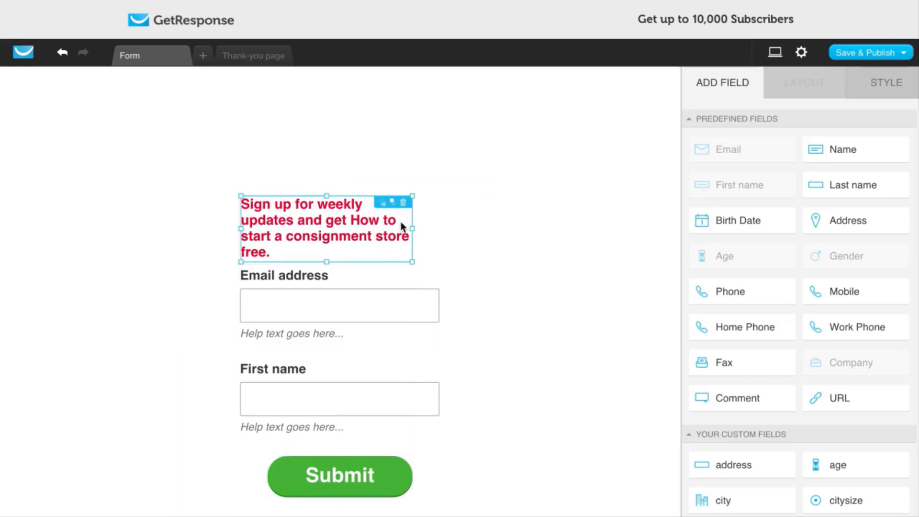
left_click_drag(415, 229, 447, 228)
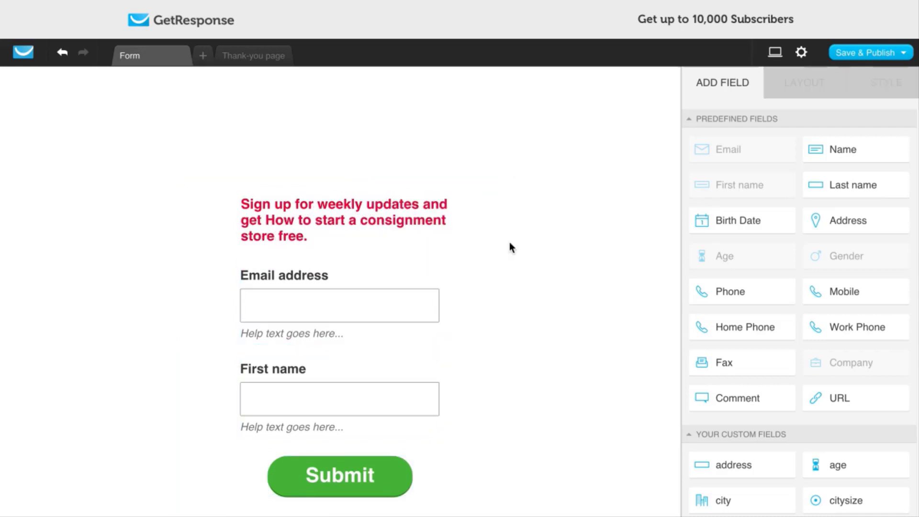
Step: Change the submit button's label to "Sign up!" and its colour to pink #FF6AAF
double_click(341, 477)
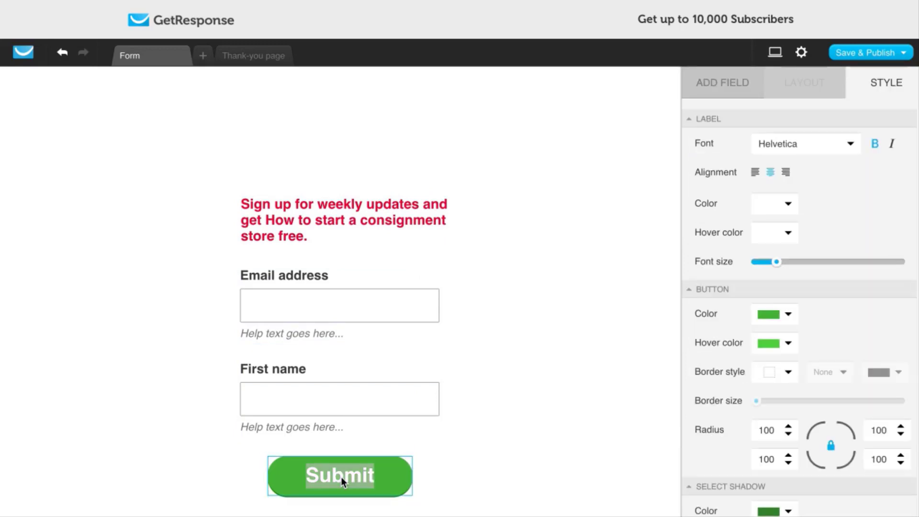
type("Sign up!")
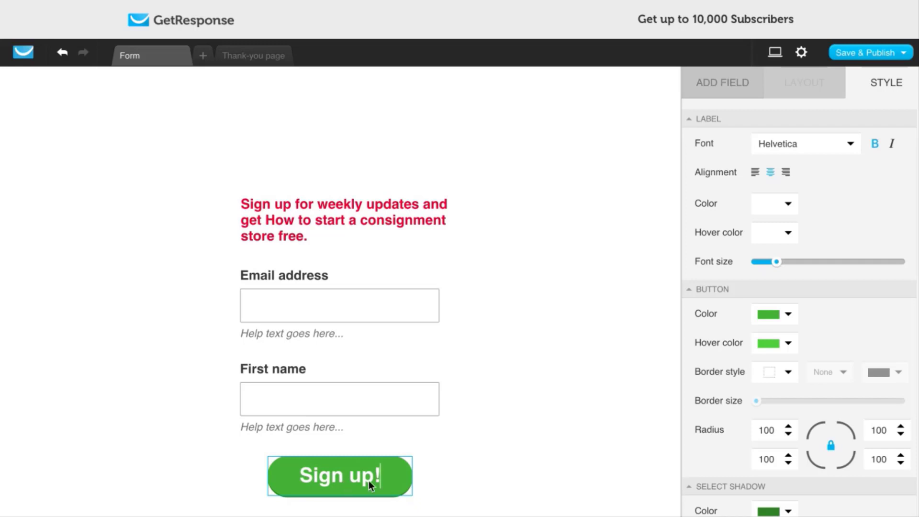
left_click(788, 314)
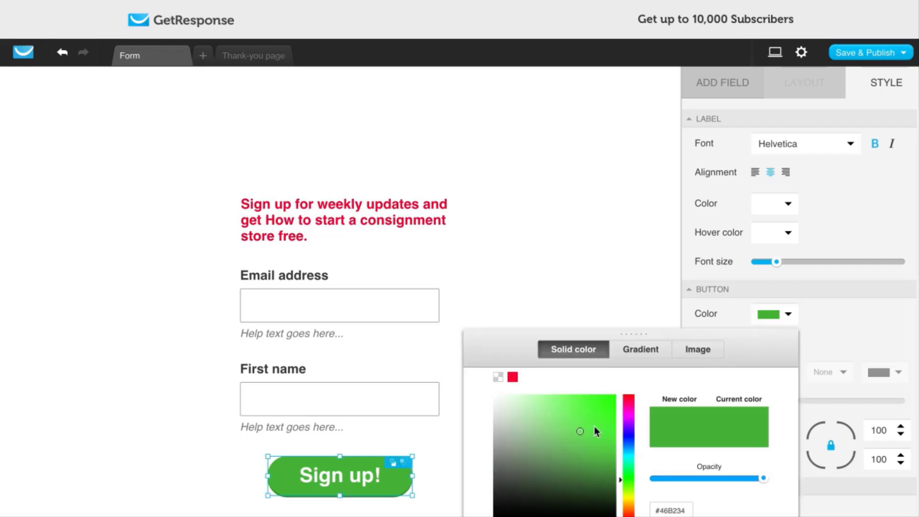
left_click(628, 403)
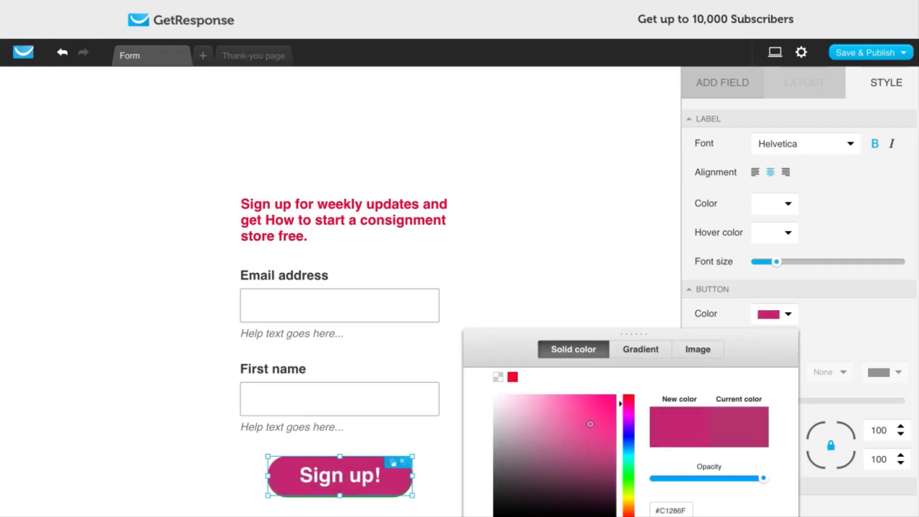
left_click_drag(589, 423, 567, 394)
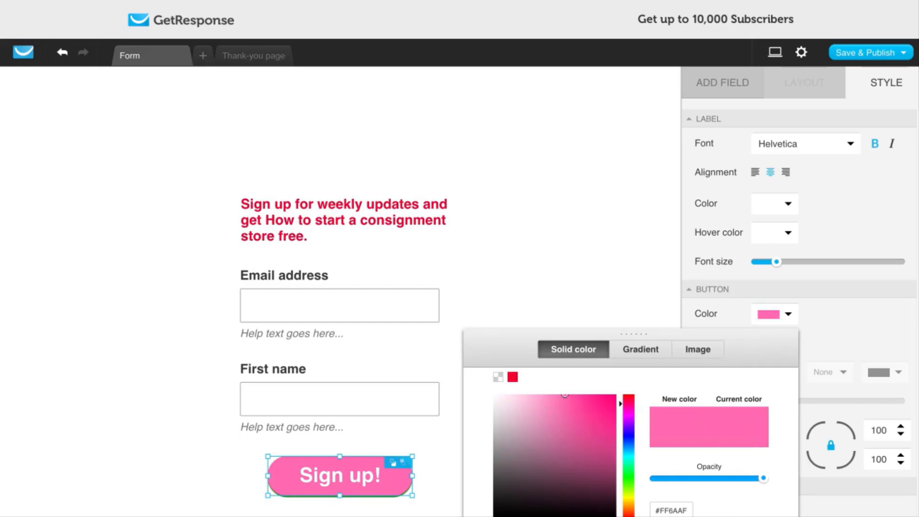
key("Escape")
Step: Set the Sign up button's hover colour to a slightly lighter pink
left_click(787, 343)
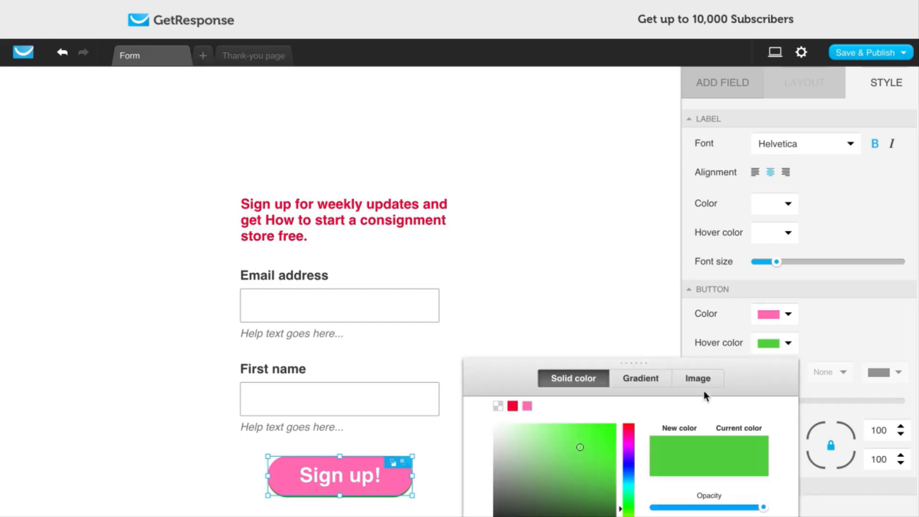
left_click_drag(580, 447, 550, 410)
mouse_move(630, 444)
left_mouse_down()
mouse_move(632, 455)
mouse_move(634, 432)
left_mouse_up()
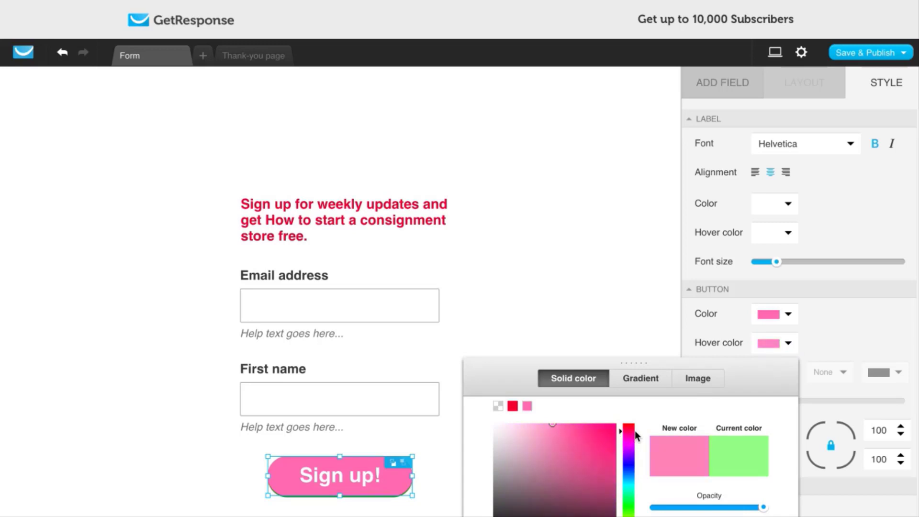
key("Escape")
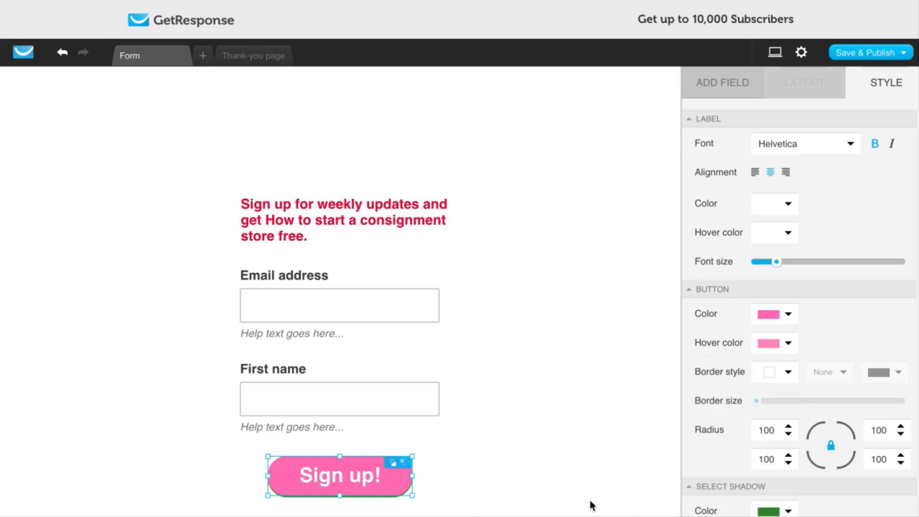
left_click(565, 499)
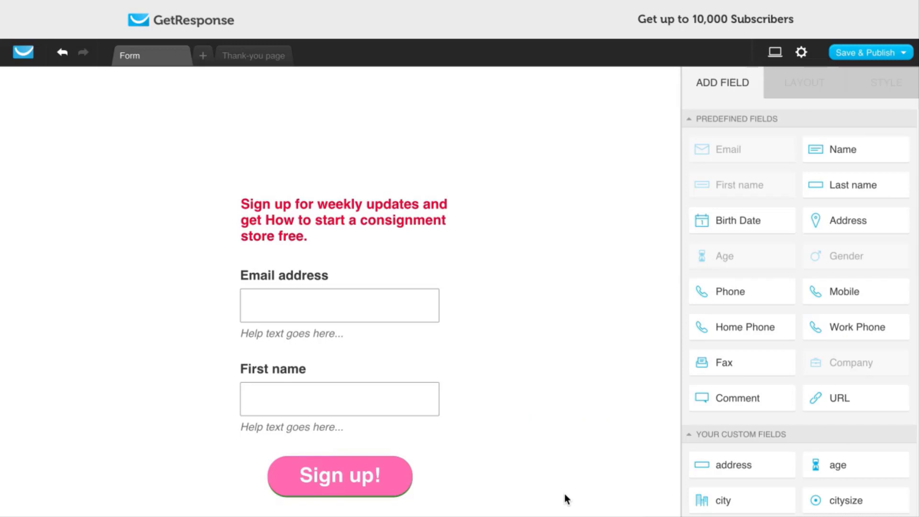
Step: Remove the help text beneath both the Email address and First name fields
left_click(415, 313)
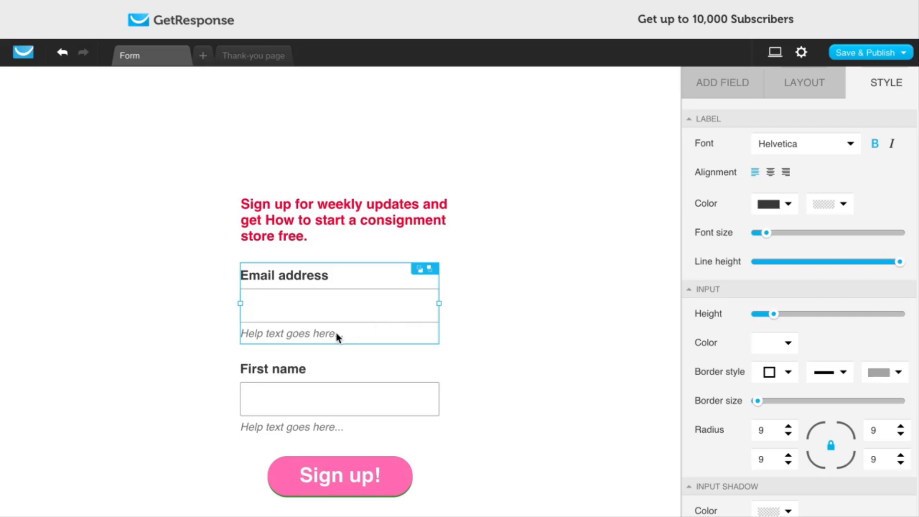
left_click(794, 87)
left_click(837, 430)
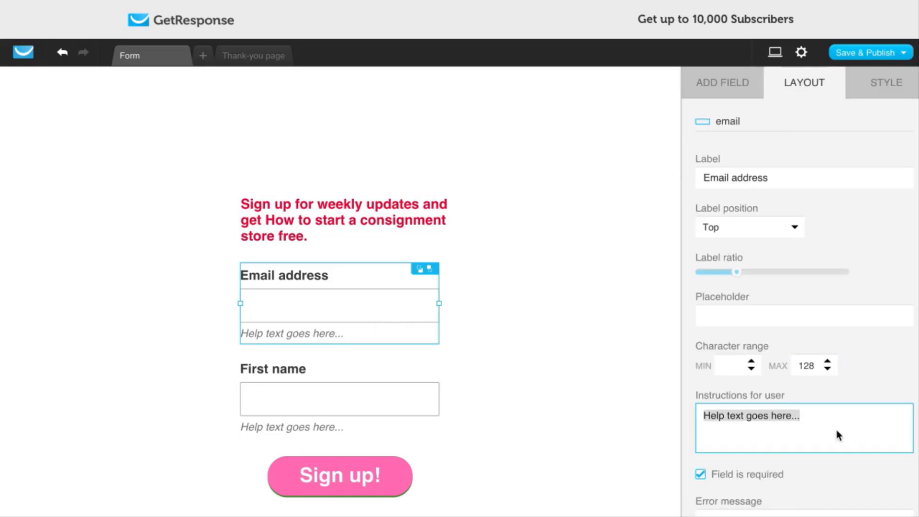
key("BackSpace")
left_click(402, 411)
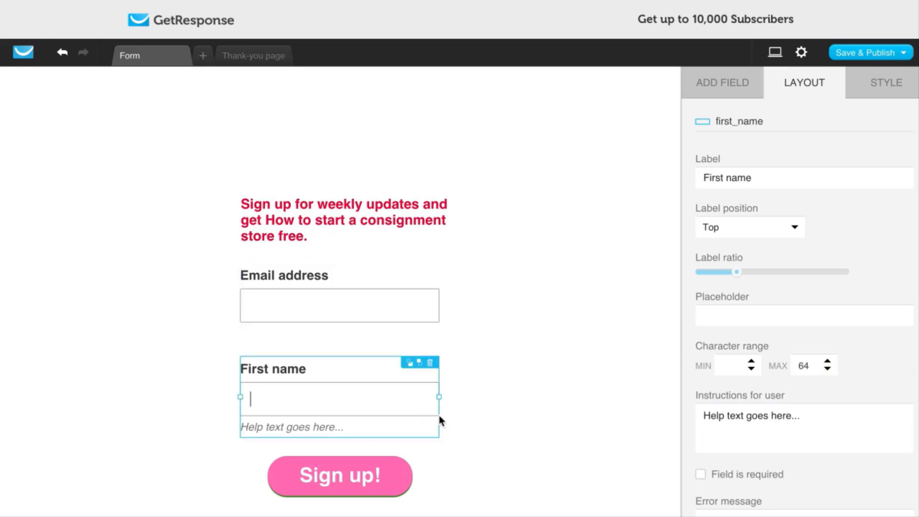
left_click(795, 428)
key("BackSpace")
left_click(559, 391)
Step: Move the Email address field, First name field and Sign up button upward to close the gaps between them
left_click(359, 303)
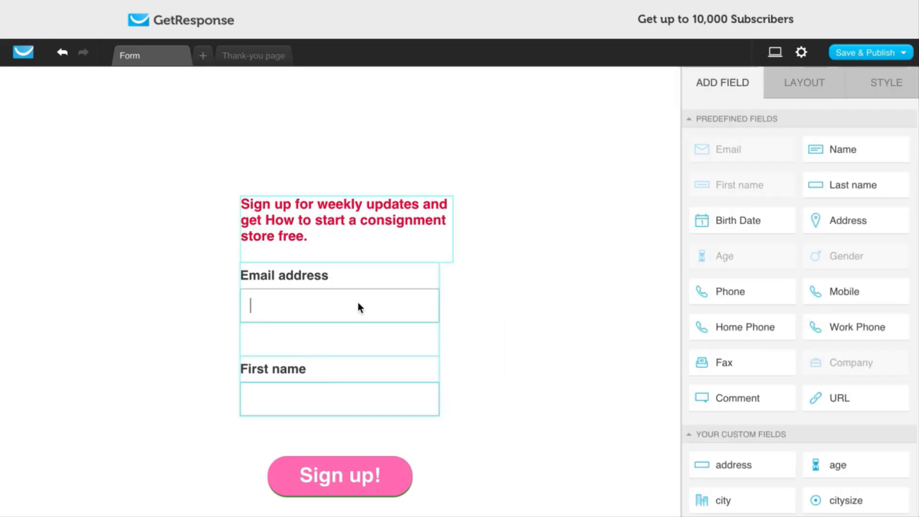
left_click_drag(358, 303, 359, 301)
left_click_drag(340, 388, 339, 356)
left_click_drag(345, 478, 346, 427)
Step: Add an image beside the form fields using the "cover" picture from My Images, scaled down to fit there
scroll(771, 324, "down", 9)
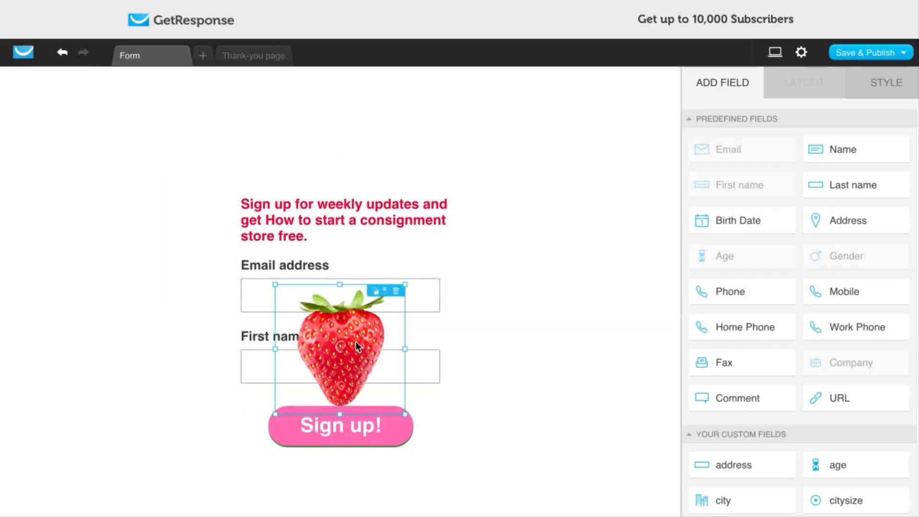
left_click_drag(355, 341, 536, 270)
left_click(873, 143)
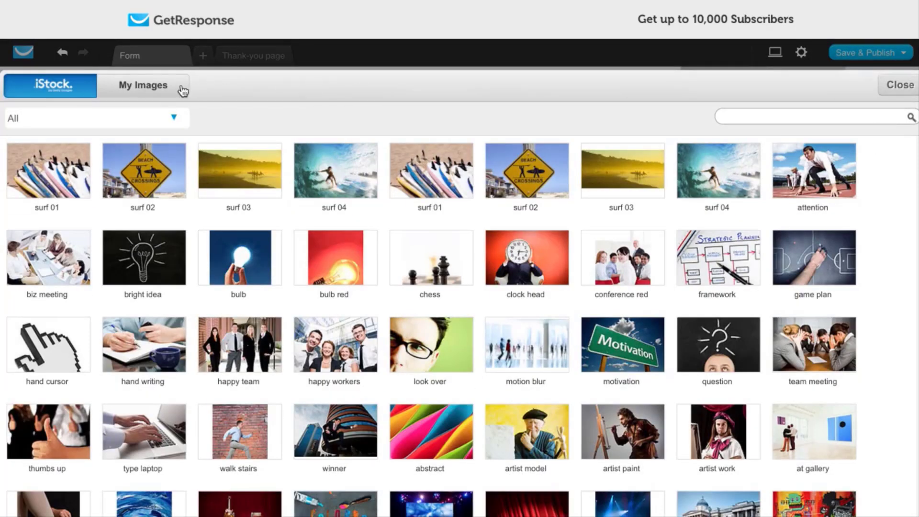
left_click(164, 89)
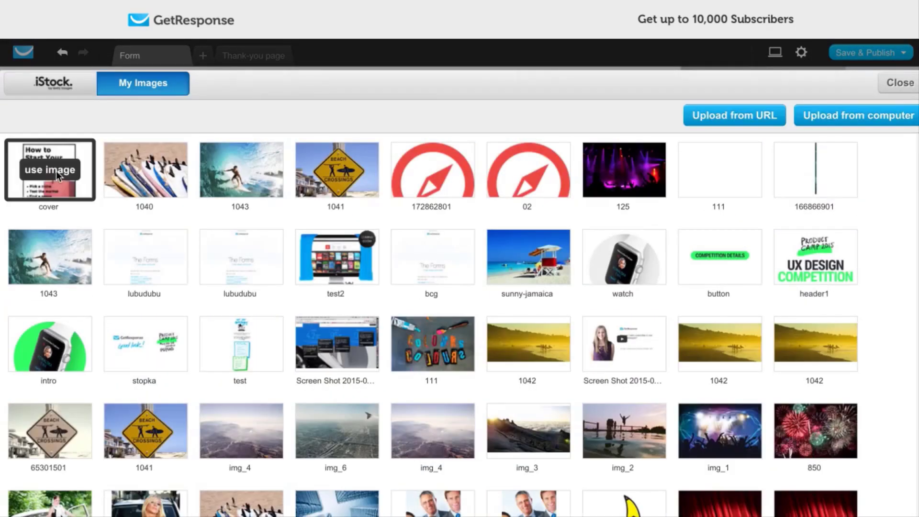
left_click(55, 171)
left_click_drag(900, 174, 833, 174)
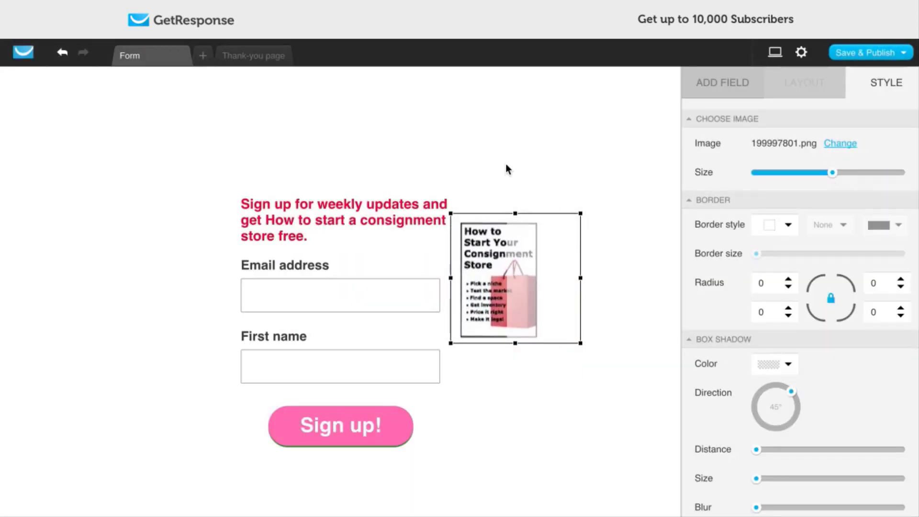
Step: Widen the form frame and move the cover image inside it, to the right of the headline
left_click(507, 168)
left_click(476, 394)
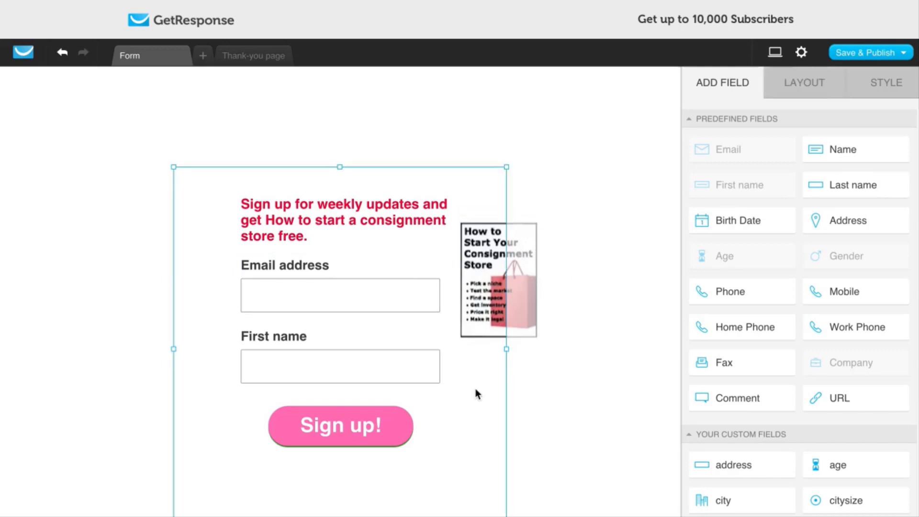
left_click_drag(507, 349, 532, 349)
left_click_drag(491, 304, 322, 262)
Step: Narrow the headline text block and move it up so it sits beside the cover image
left_click(310, 217)
left_click_drag(273, 199, 272, 148)
left_click_drag(353, 207, 353, 202)
Step: Resize the form frame on its sides, top and bottom to fit closely around the headline, cover image, fields and button
left_click(496, 240)
left_click_drag(531, 350, 488, 348)
left_click_drag(340, 167, 341, 143)
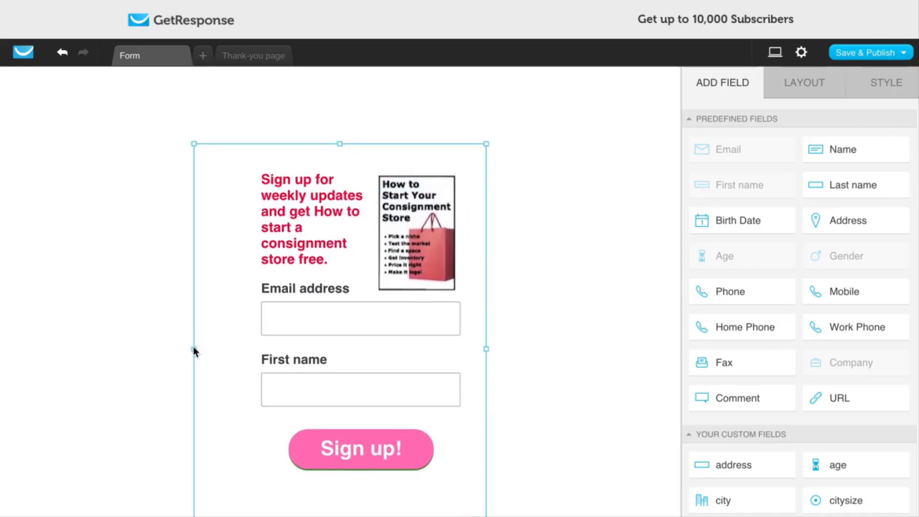
left_click_drag(195, 349, 219, 349)
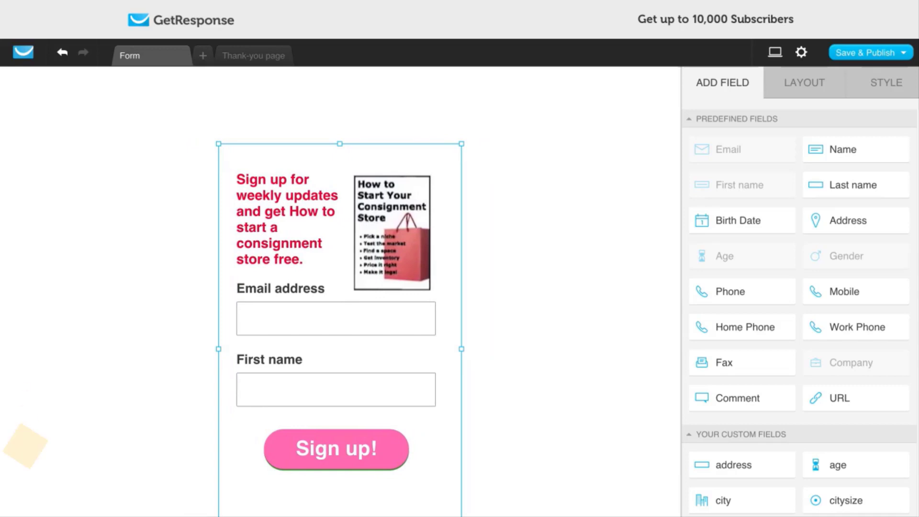
left_click_drag(341, 516, 341, 516)
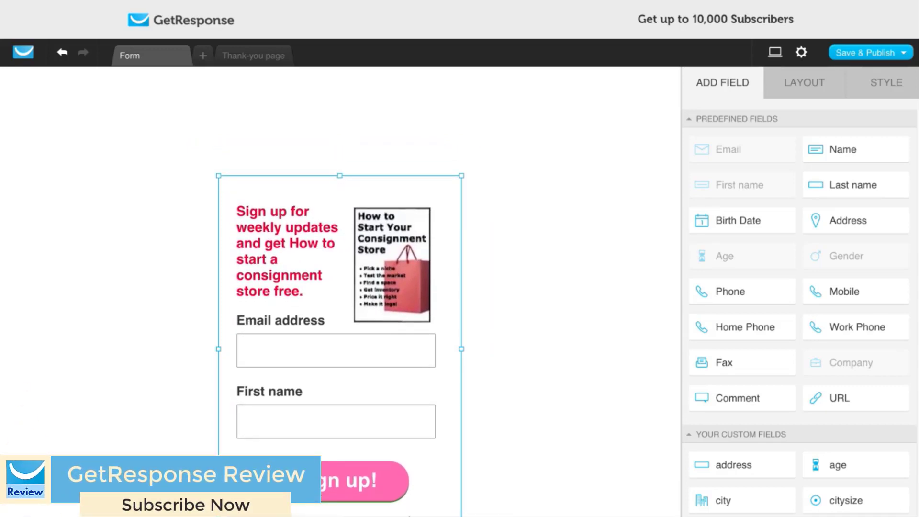
left_click(479, 495)
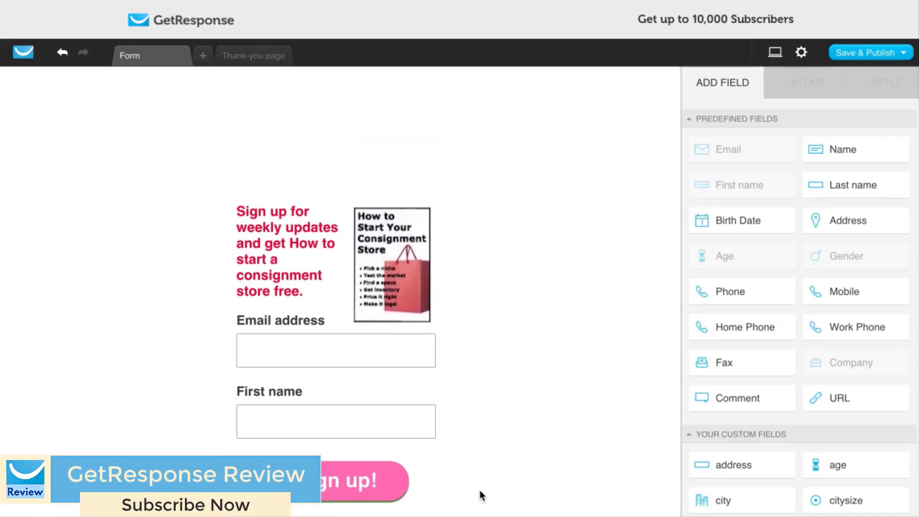
Step: Open the form settings and name the form "Opt-in form - how to start a report"
left_click(802, 55)
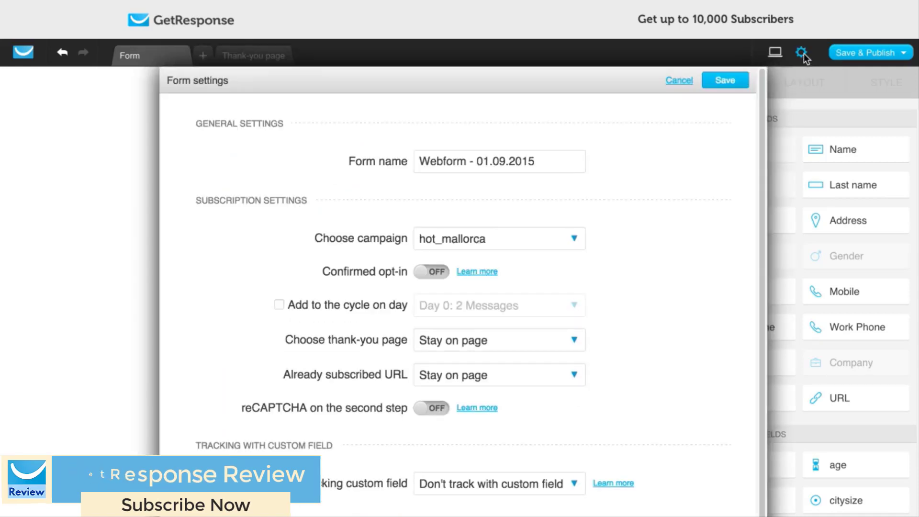
double_click(557, 160)
triple_click(556, 159)
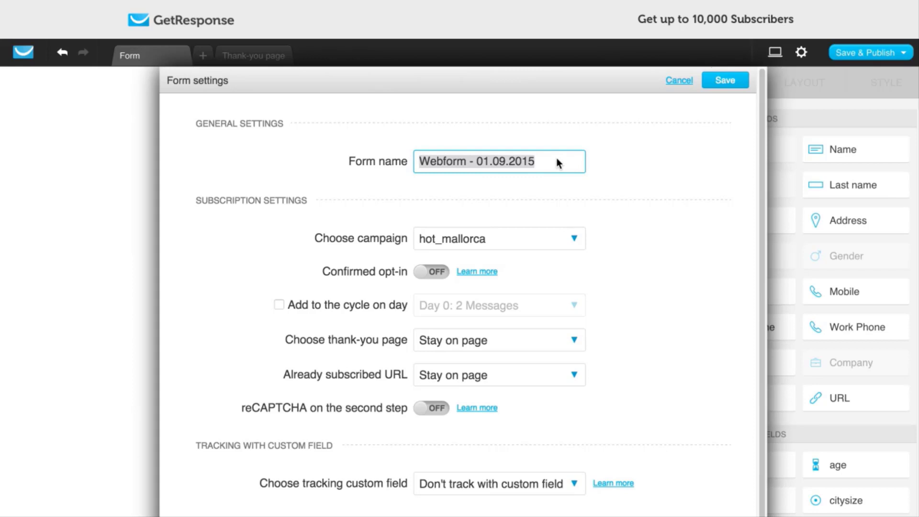
type("Opt-i")
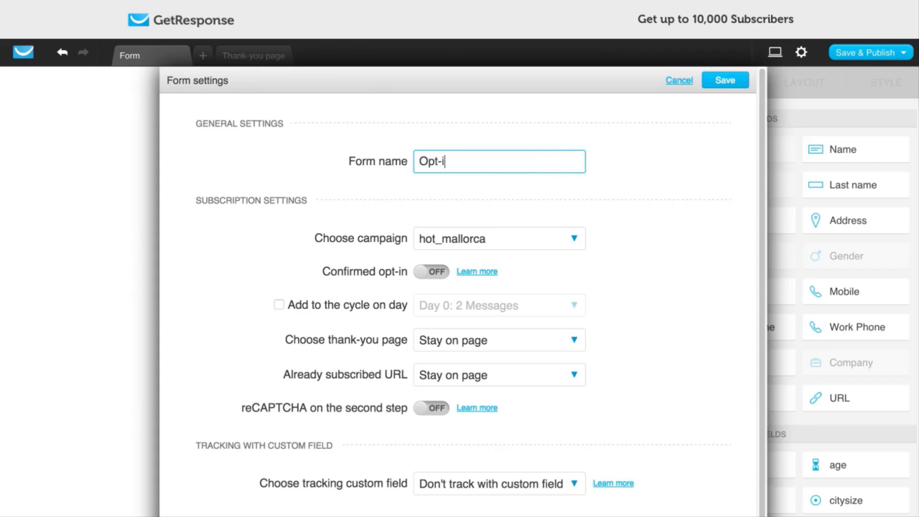
type("n form")
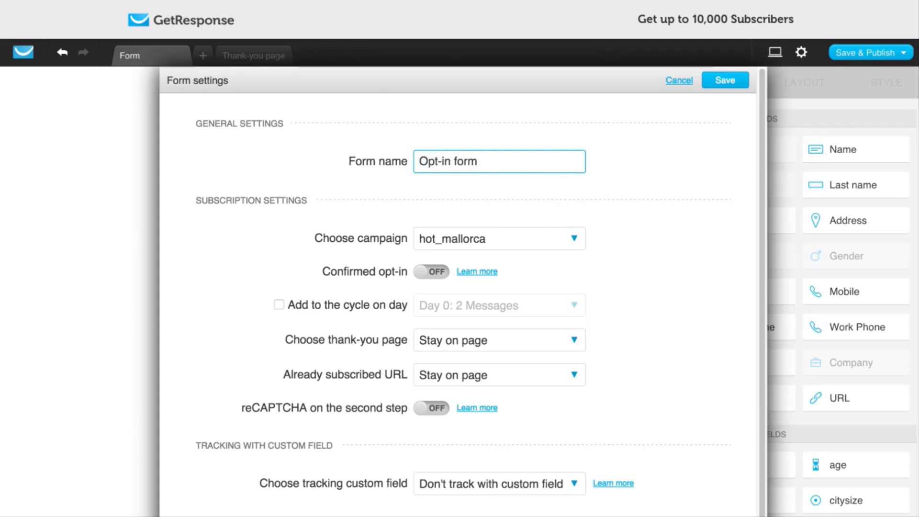
type(" - how to start ")
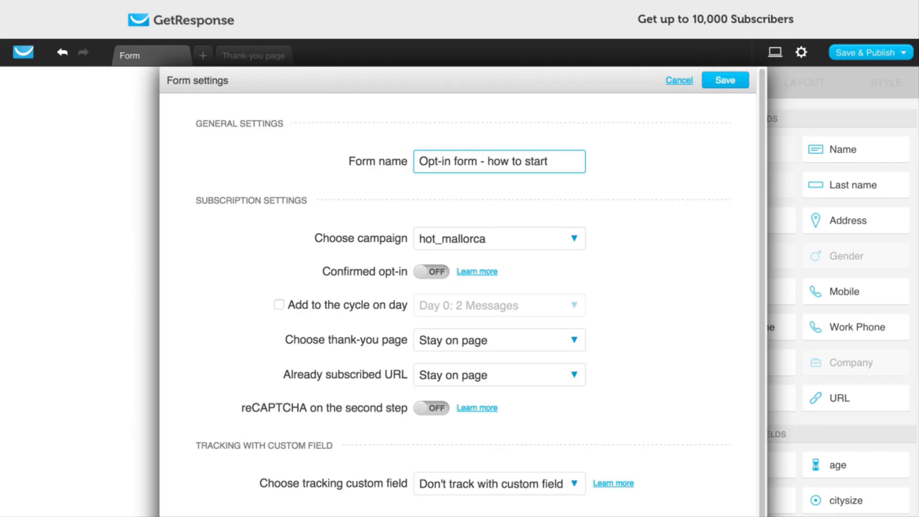
type("a report")
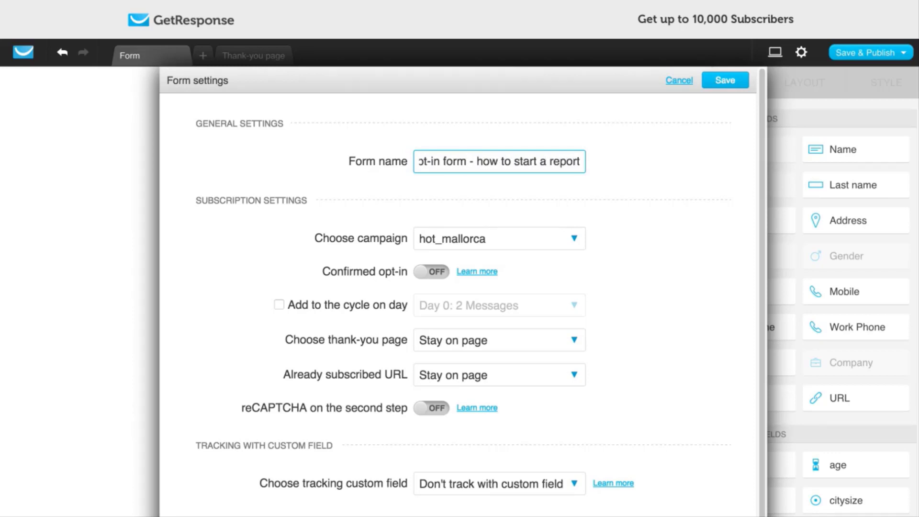
Step: Assign the form to the startaconsignmentstore_ campaign and turn on confirmed opt-in
left_click(577, 239)
scroll(535, 301, "down", 2)
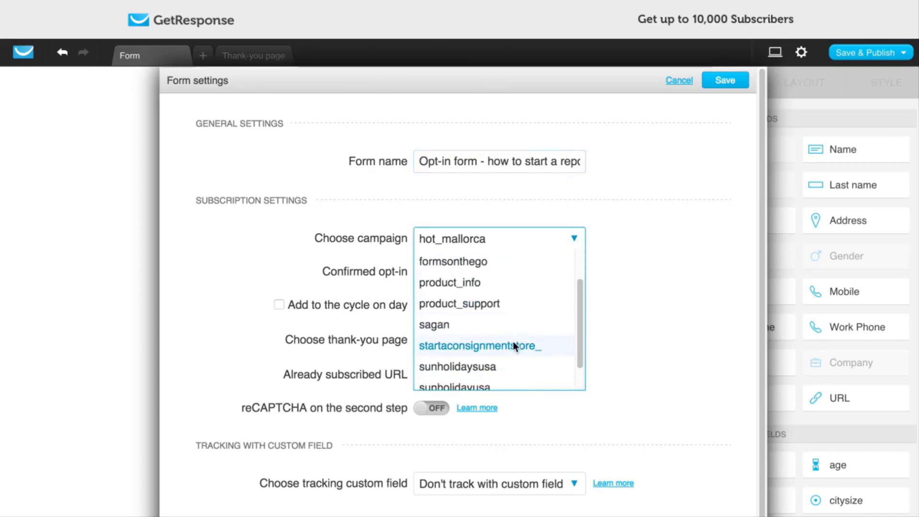
left_click(512, 341)
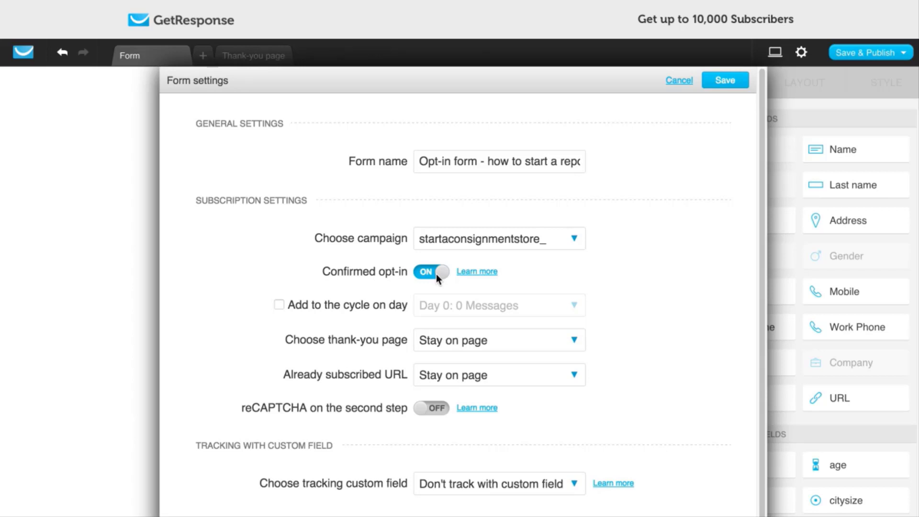
Step: Set the form's thank-you page option to Custom and select its empty URL field
left_click(501, 342)
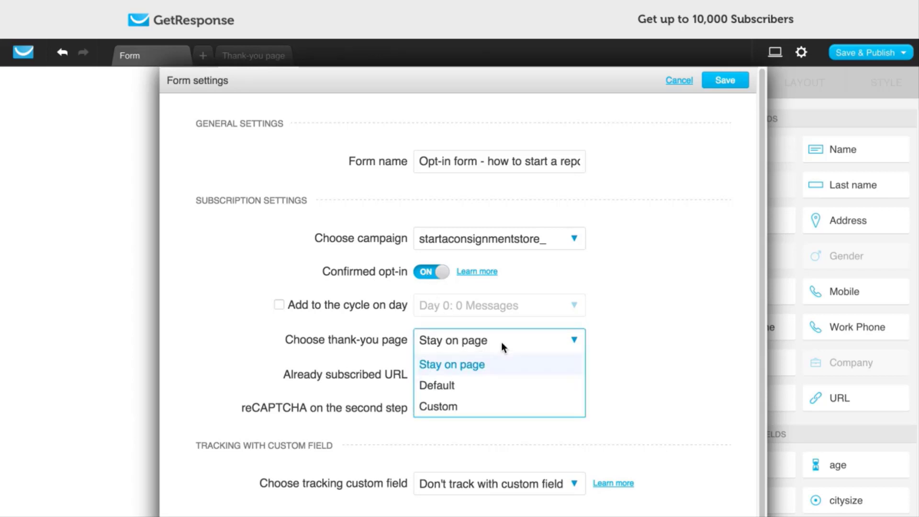
left_click(463, 405)
left_click(472, 381)
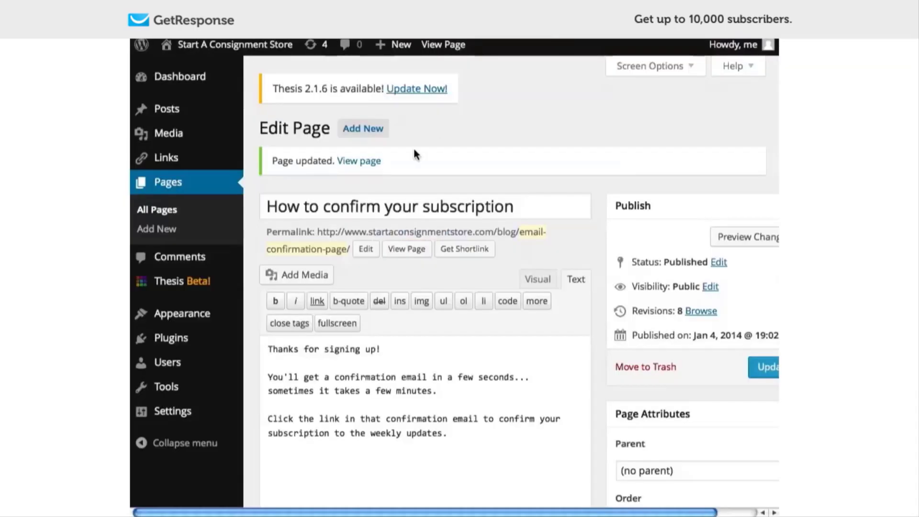
Step: Switch to WordPress, update the "How to confirm your subscription" page, and view it from the Pages list to get its address
left_click(761, 364)
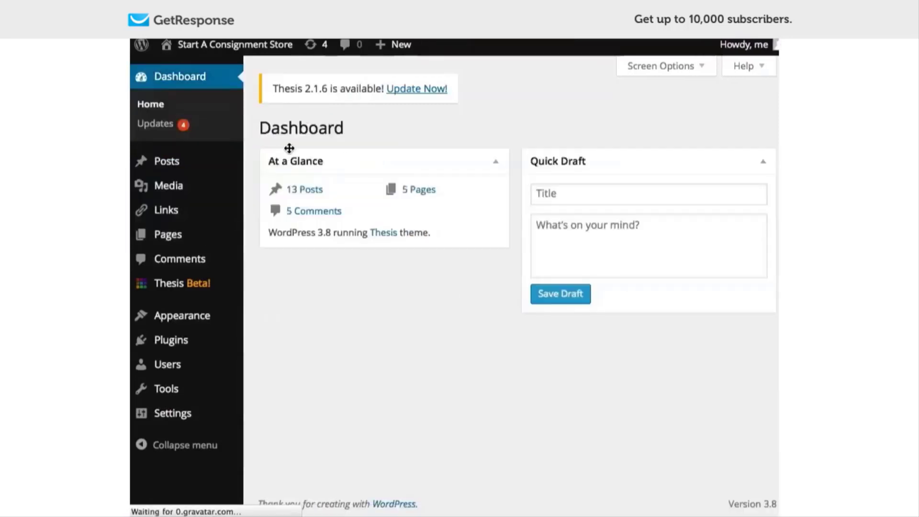
mouse_move(167, 234)
left_click(295, 238)
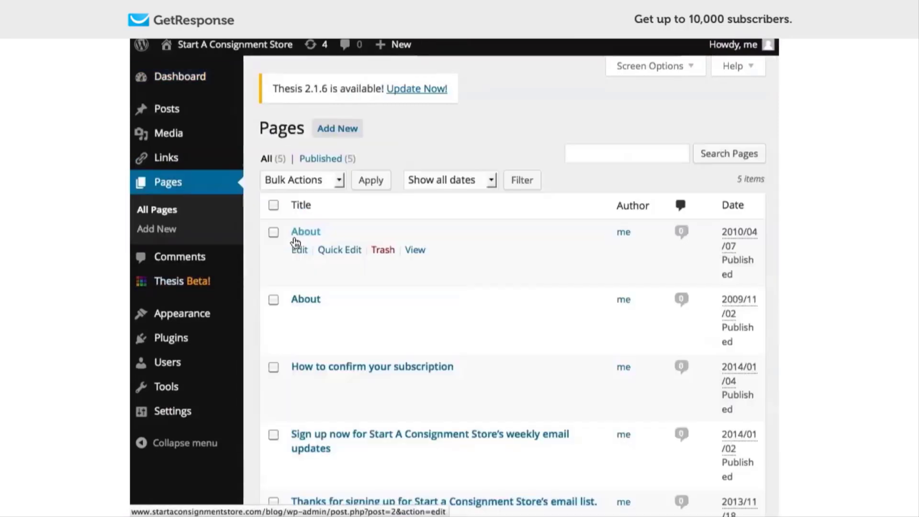
mouse_move(378, 383)
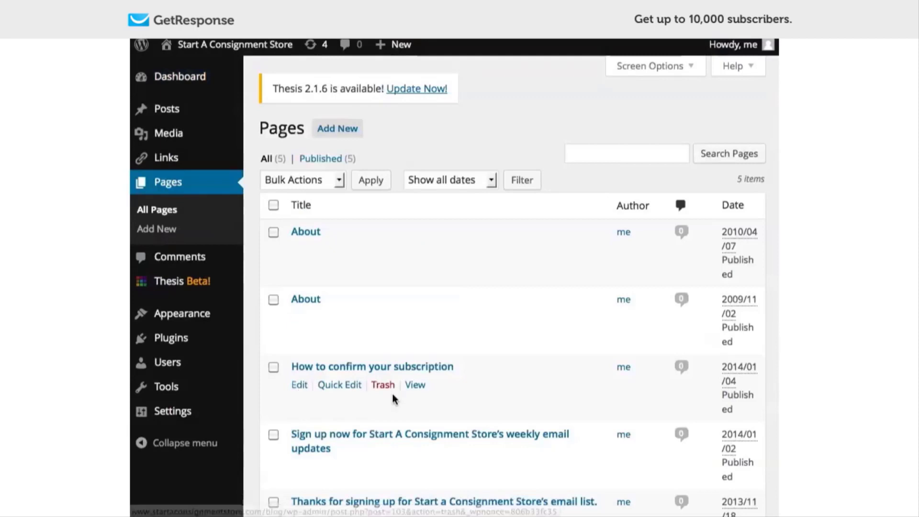
left_click(415, 385)
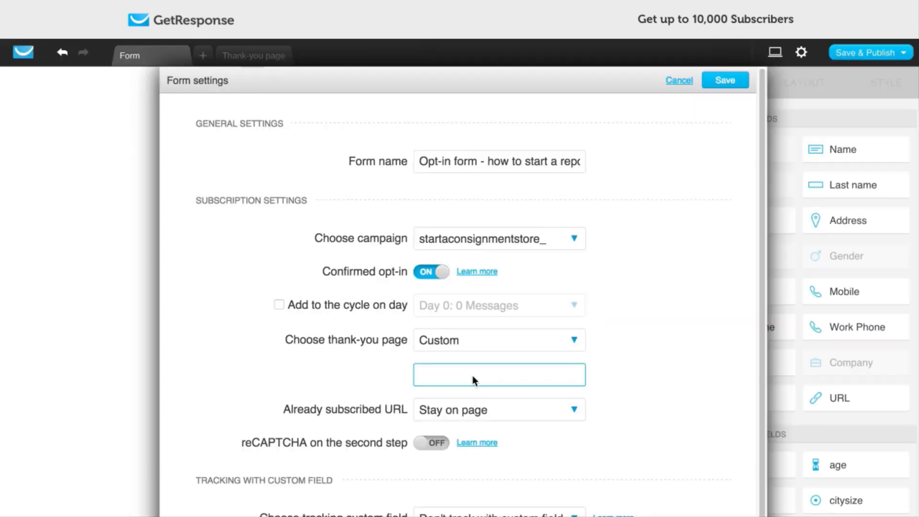
Step: Back in GetResponse, paste the email-confirmation-page address as the custom thank-you URL and save the form settings
key("ctrl+v")
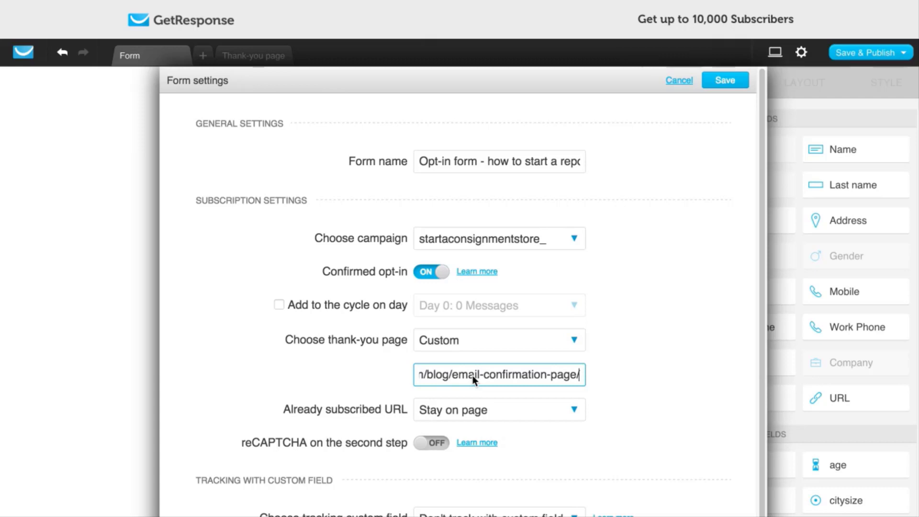
left_click(725, 84)
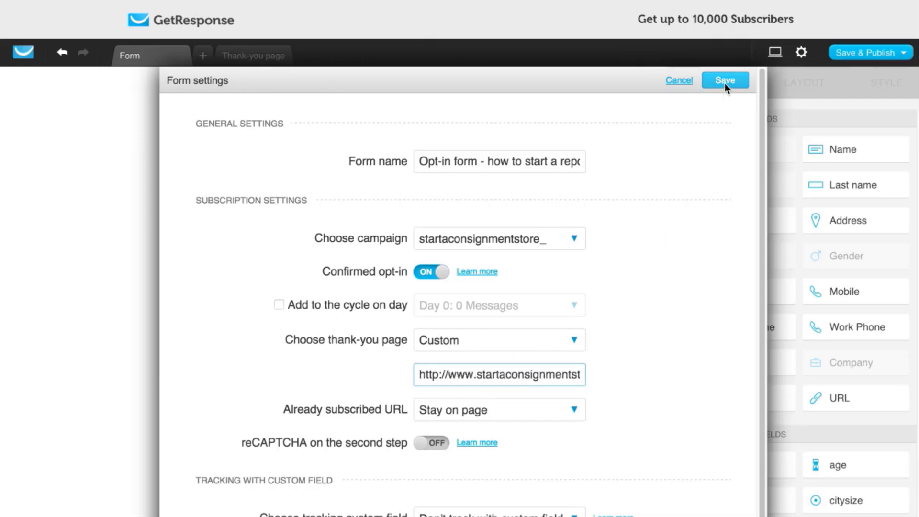
Step: Save and publish the form, and copy its code for installing it on your own website
left_click(849, 58)
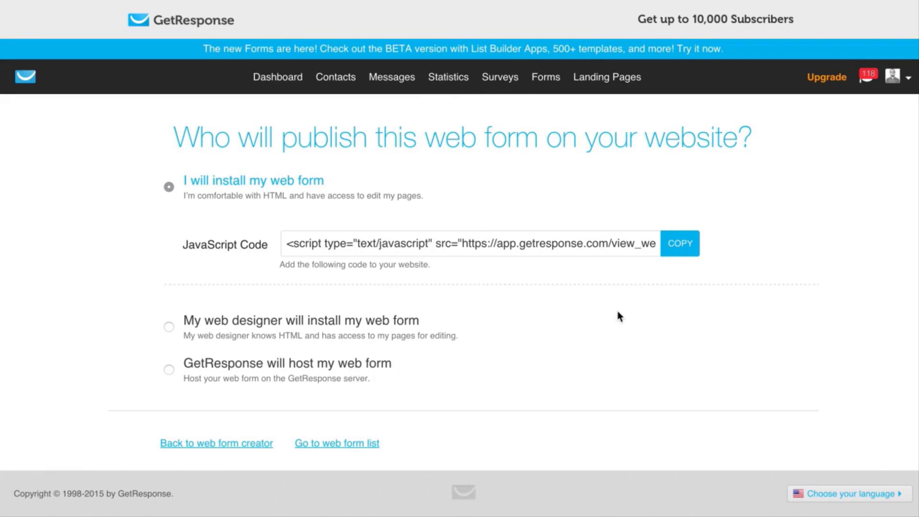
left_click(690, 248)
key("super+a")
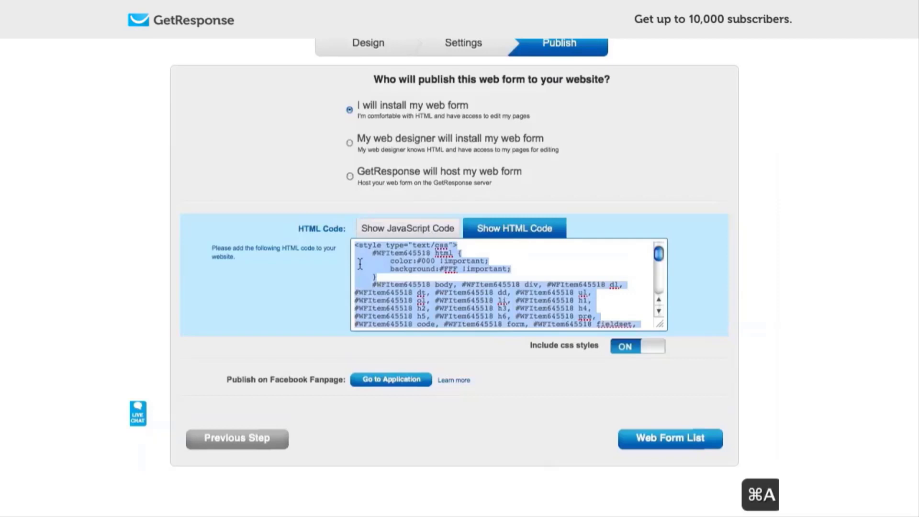
key("super+c")
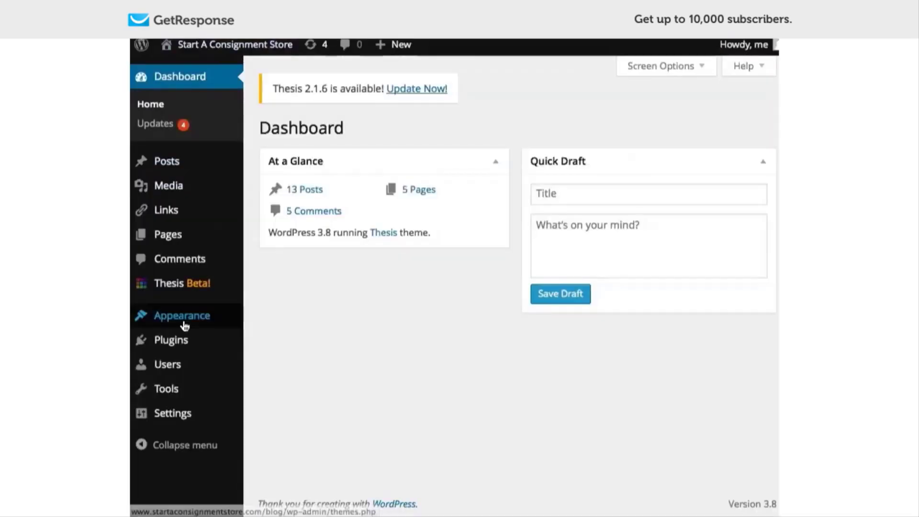
Step: Switch to WordPress and open the Widgets page to check the existing Text widget in the sidebar
mouse_move(182, 324)
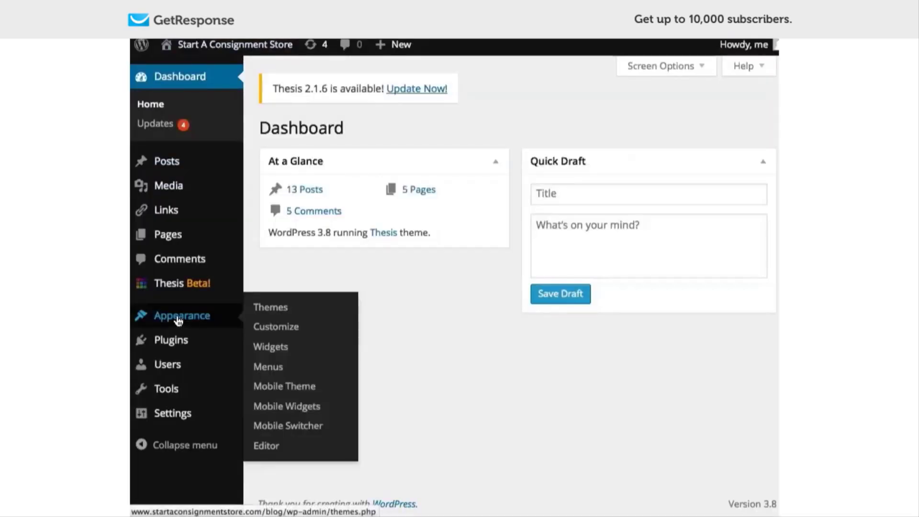
left_click(292, 352)
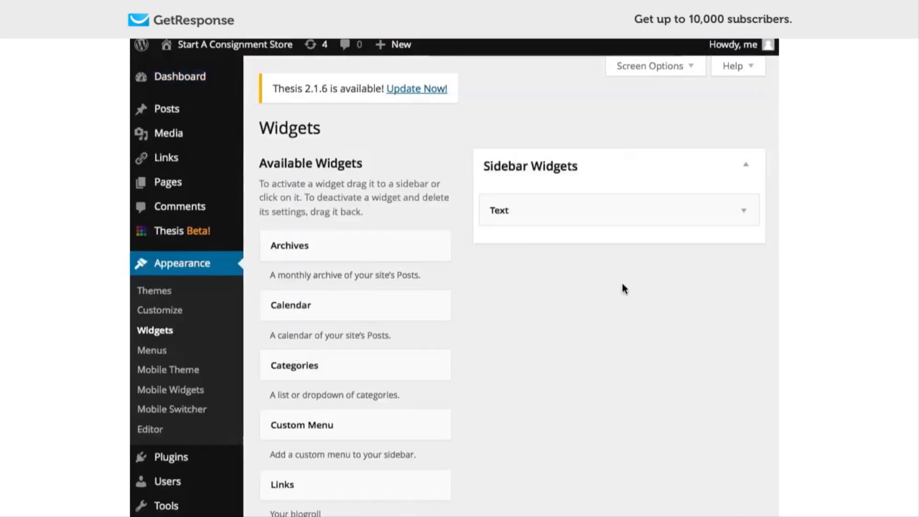
left_click(744, 212)
left_click(745, 213)
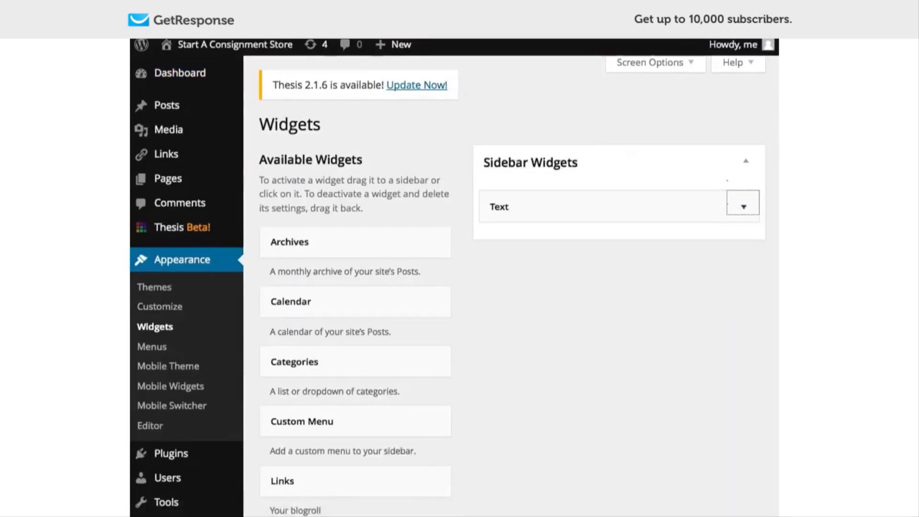
Step: Add a new Text widget to Sidebar Widgets, placed above the existing Text widget
scroll(745, 213, "down", 6)
scroll(549, 304, "down", 13)
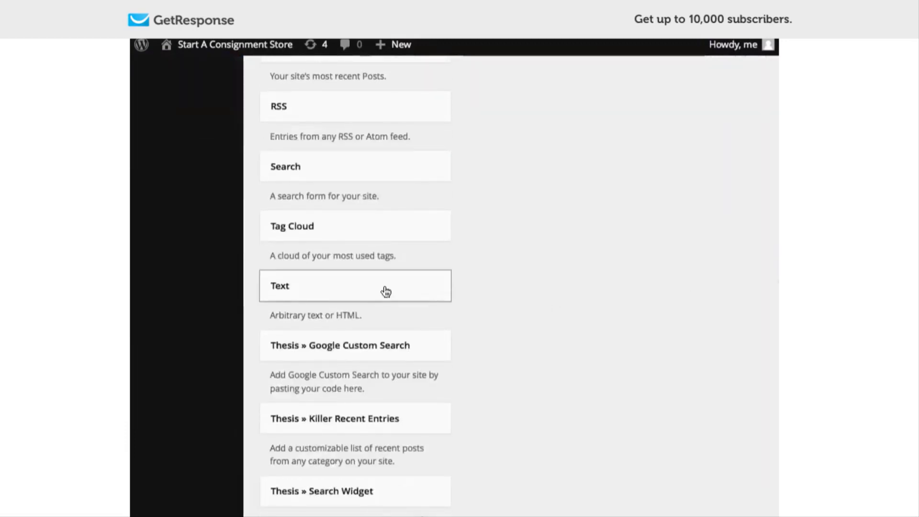
left_click(366, 286)
left_click_drag(366, 285, 587, 177)
left_click_drag(580, 235, 607, 207)
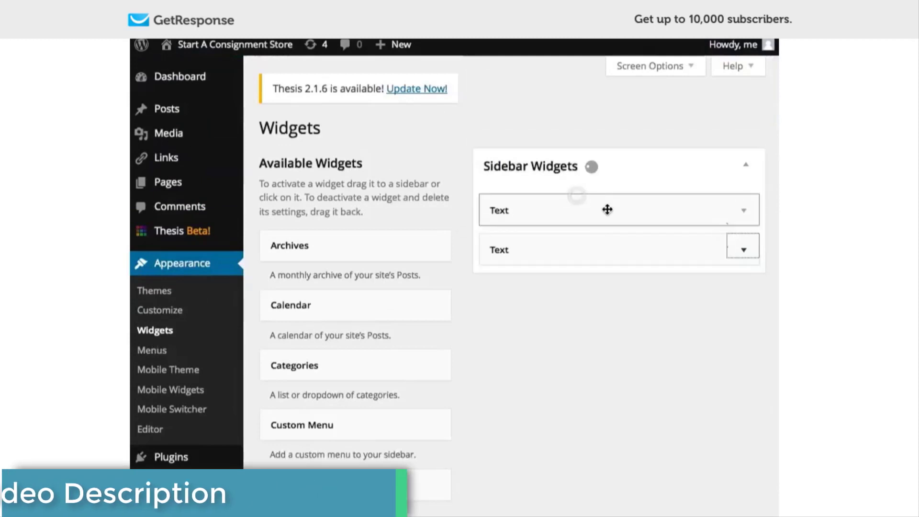
Step: Paste the copied web form JavaScript code into the new Text widget's content and save the widget
left_click(744, 211)
left_click(630, 365)
key("ctrl+v")
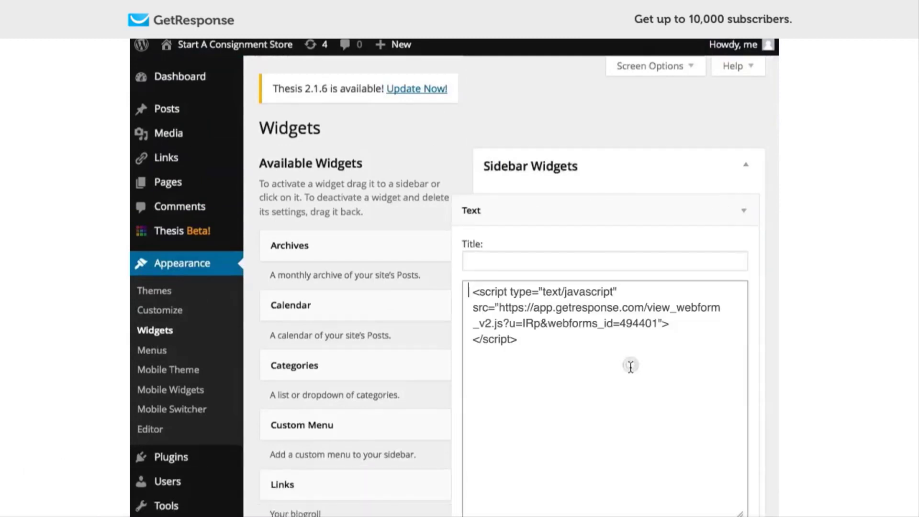
scroll(742, 233, "down", 8)
left_click(736, 187)
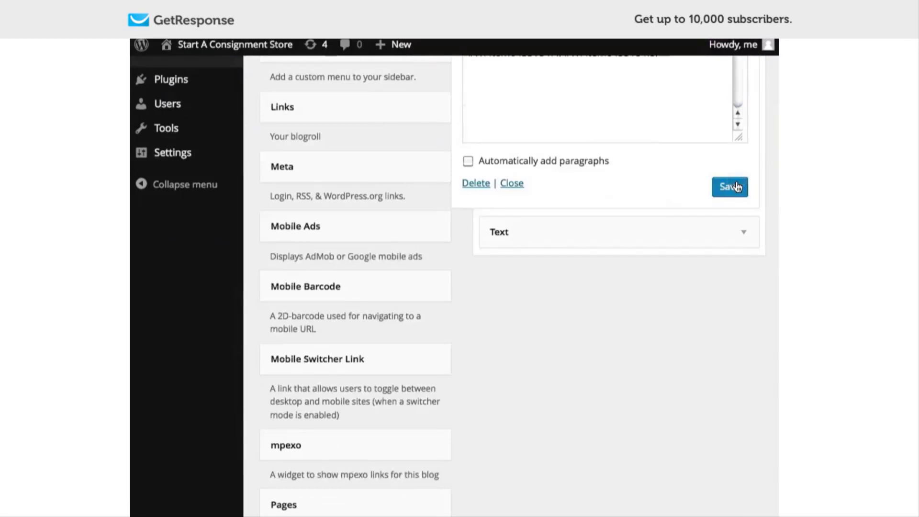
scroll(766, 150, "up", 8)
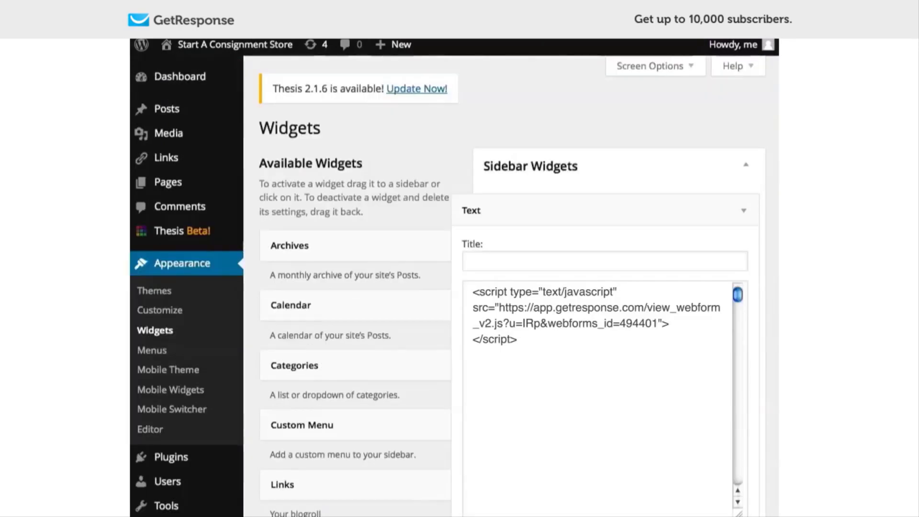